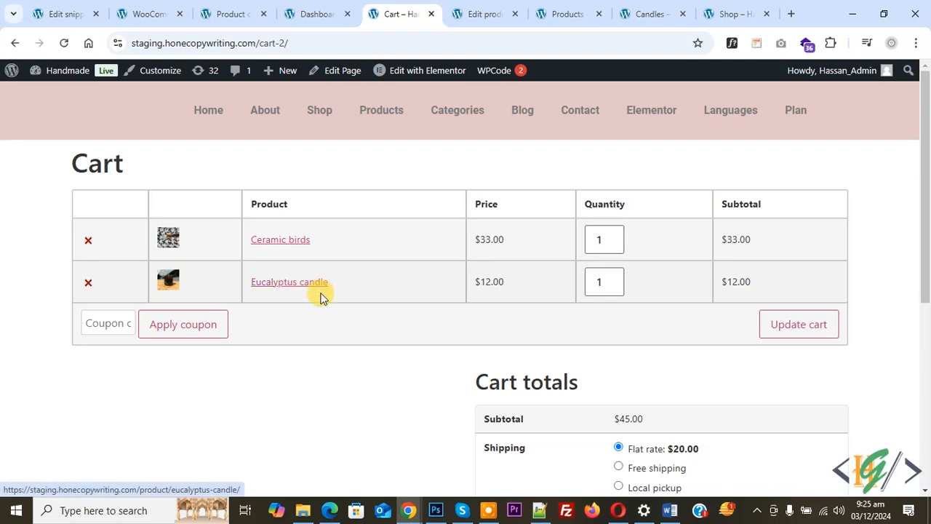
- Open the site's page for adding new plugins and search for wpcode
{"action": "scroll", "coordinate": [372, 273], "scroll_direction": "down", "scroll_amount": 2}
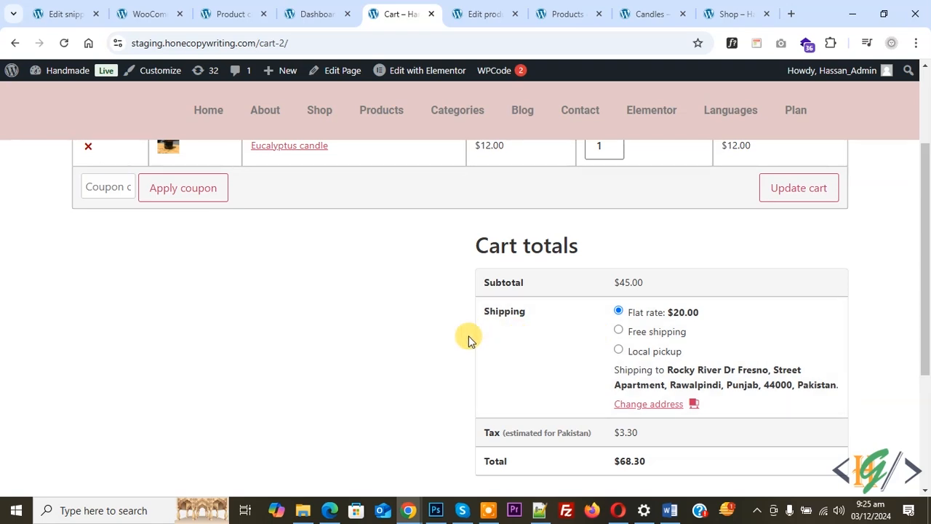
{"action": "left_click", "coordinate": [318, 14]}
{"action": "scroll", "coordinate": [301, 109], "scroll_direction": "down", "scroll_amount": 5}
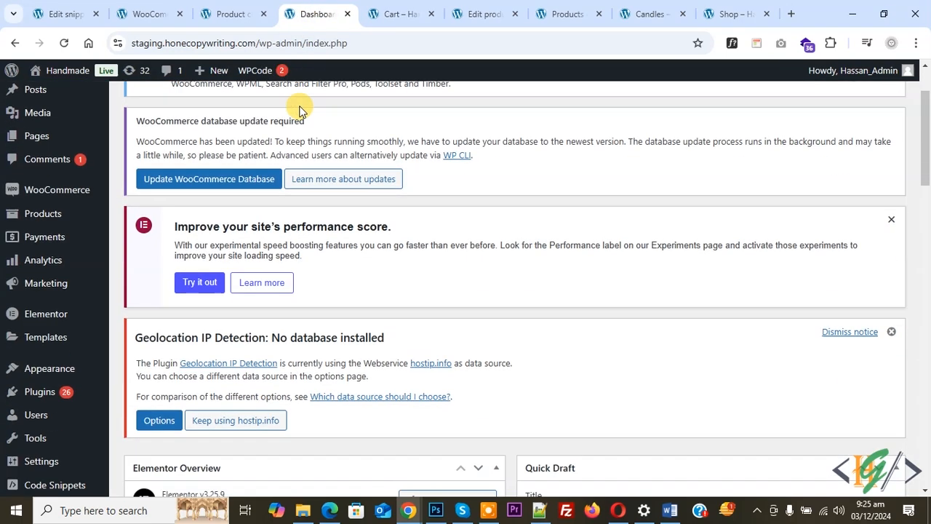
{"action": "mouse_move", "coordinate": [39, 294]}
{"action": "left_click", "coordinate": [153, 316]}
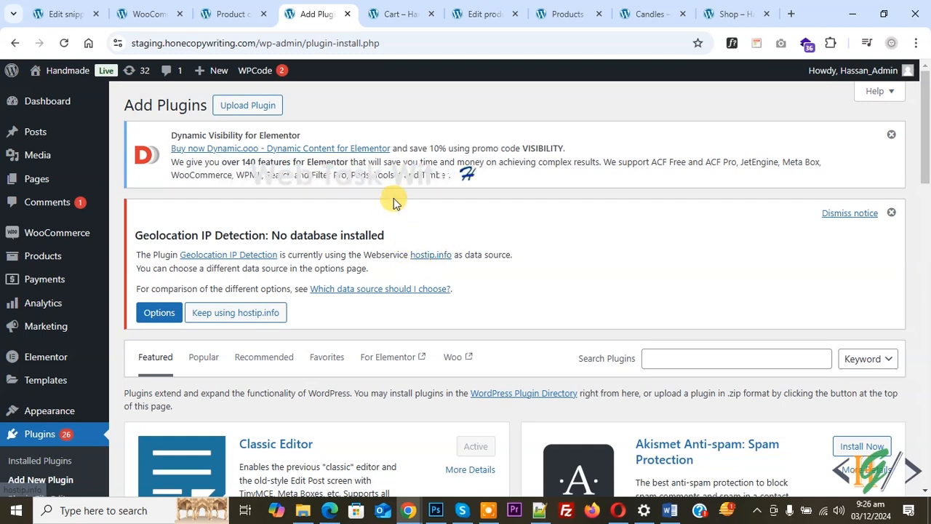
{"action": "scroll", "coordinate": [393, 207], "scroll_direction": "down", "scroll_amount": 3}
{"action": "left_click", "coordinate": [680, 154]}
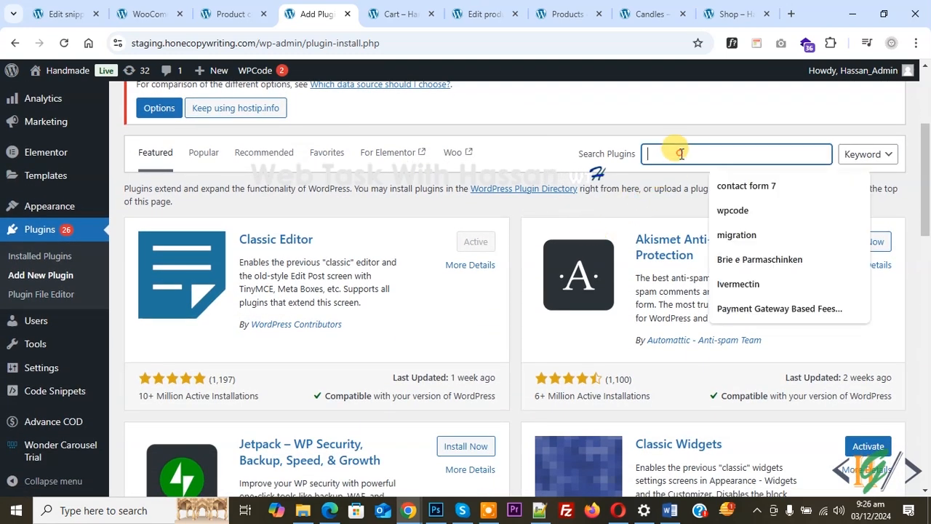
{"action": "type", "text": "wpcode"}
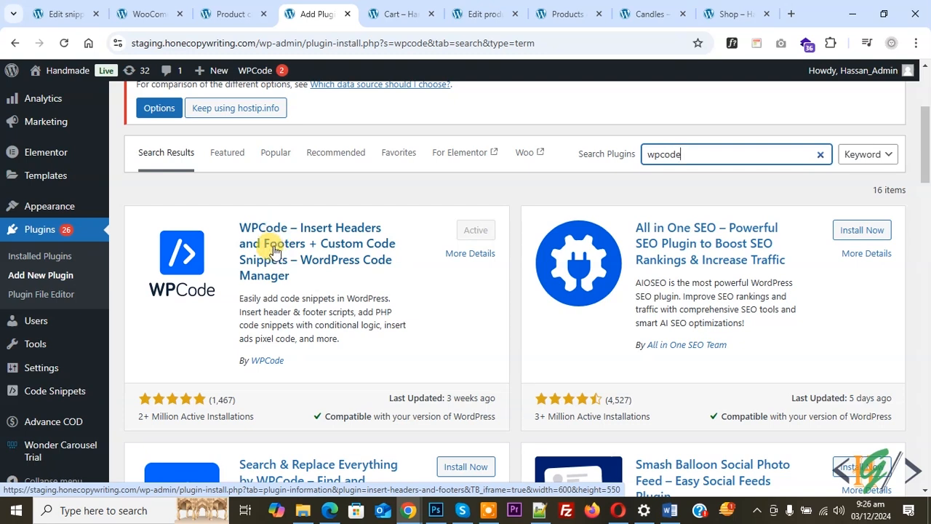
- Create a new custom code snippet in WPCode with PHP Snippet as the code type
{"action": "mouse_move", "coordinate": [26, 393]}
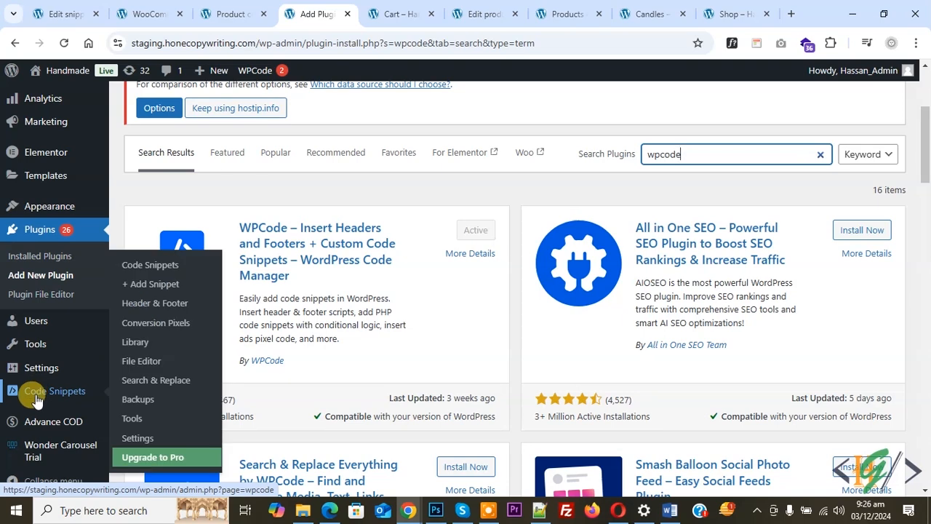
{"action": "left_click", "coordinate": [142, 283]}
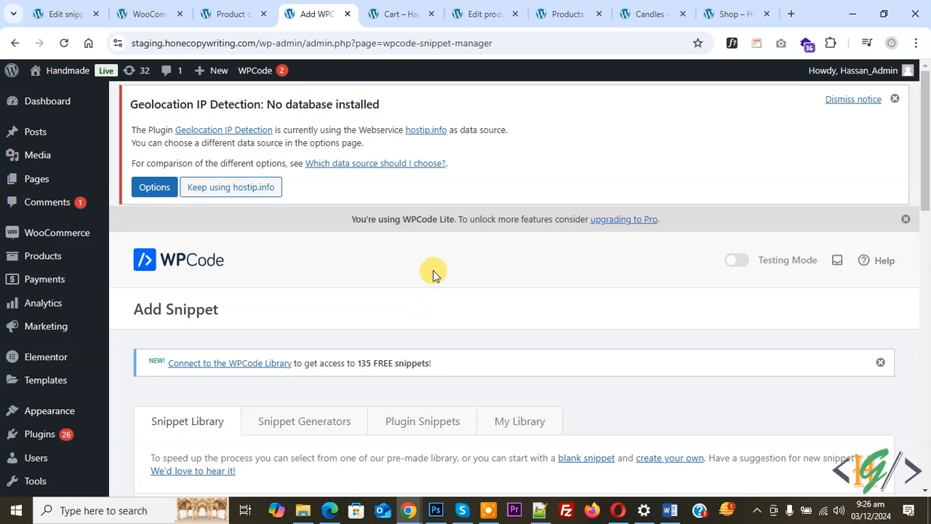
{"action": "scroll", "coordinate": [297, 197], "scroll_direction": "down", "scroll_amount": 3}
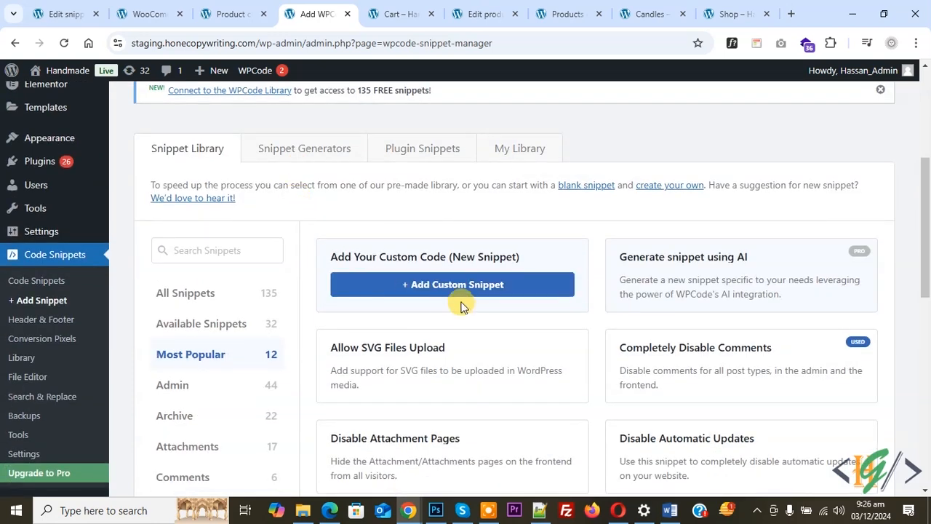
{"action": "left_click", "coordinate": [468, 294]}
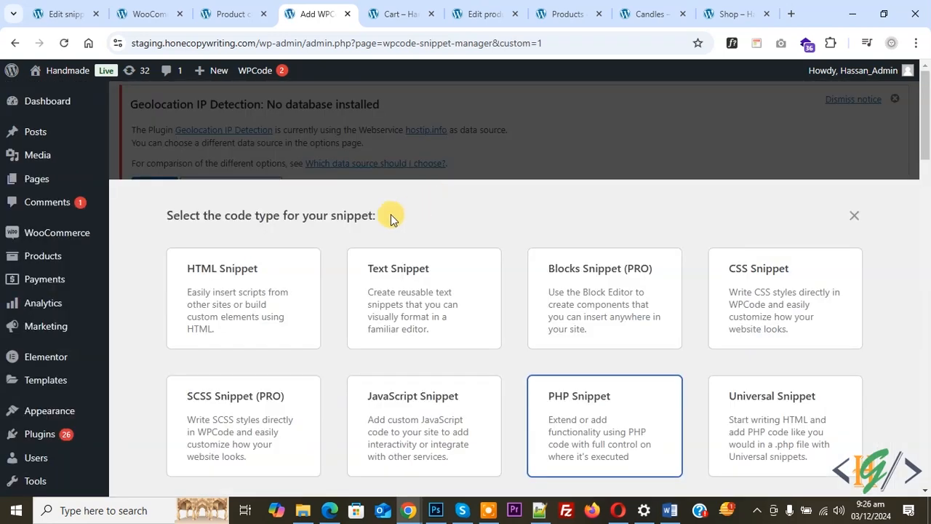
{"action": "left_click", "coordinate": [574, 429]}
{"action": "scroll", "coordinate": [224, 243], "scroll_direction": "down", "scroll_amount": 3}
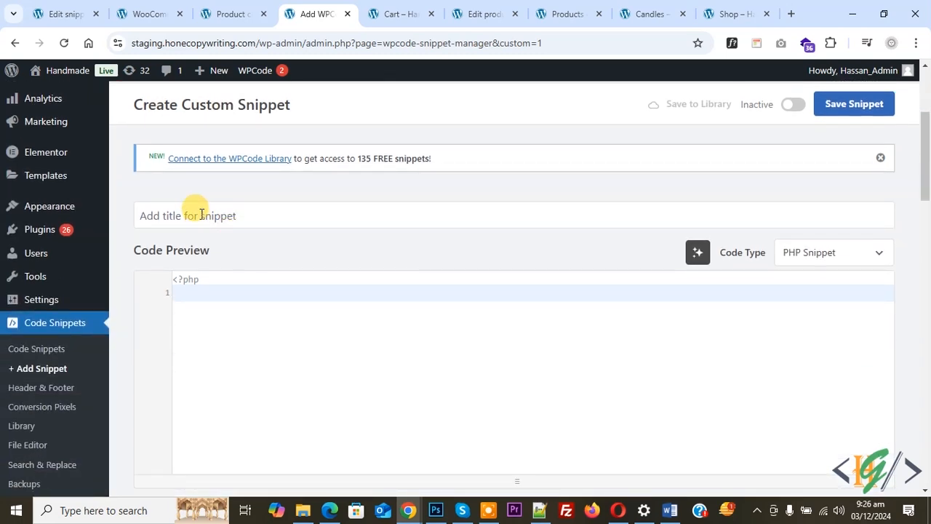
- Paste the woocommerce_package_rates filter code for category 'candles', removing 'free_shipping:28' and 'local_pickup:30', into the snippet's code
{"action": "scroll", "coordinate": [202, 226], "scroll_direction": "down", "scroll_amount": 1}
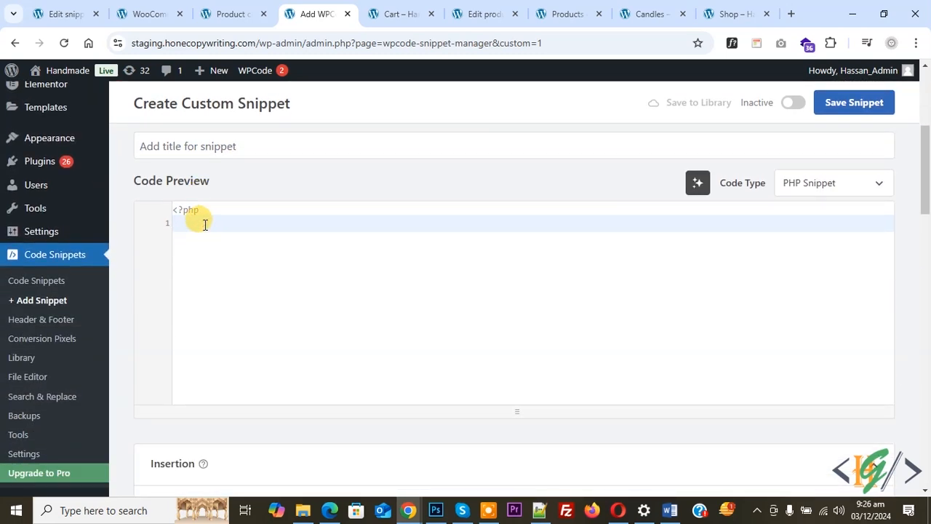
{"action": "key", "text": "ctrl+v"}
{"action": "left_click_drag", "start_coordinate": [182, 386], "coordinate": [122, 167]}
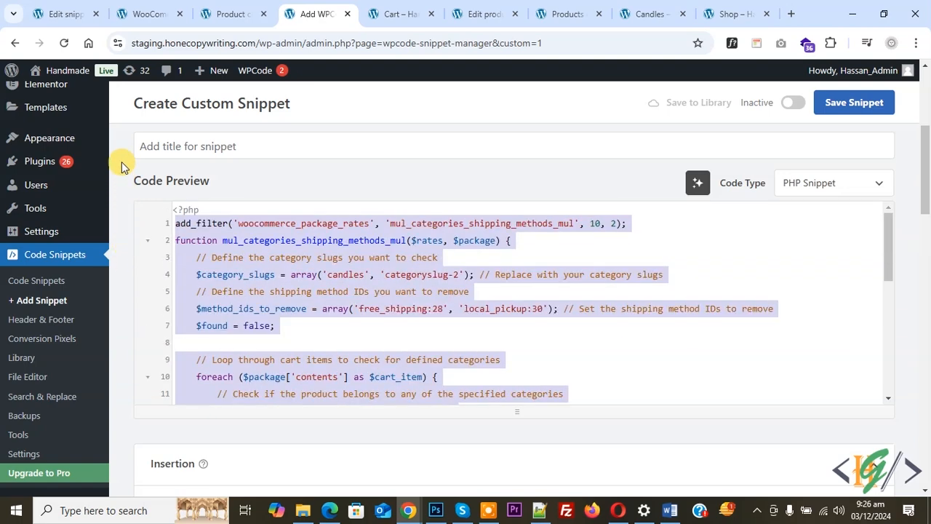
{"action": "left_click", "coordinate": [391, 308]}
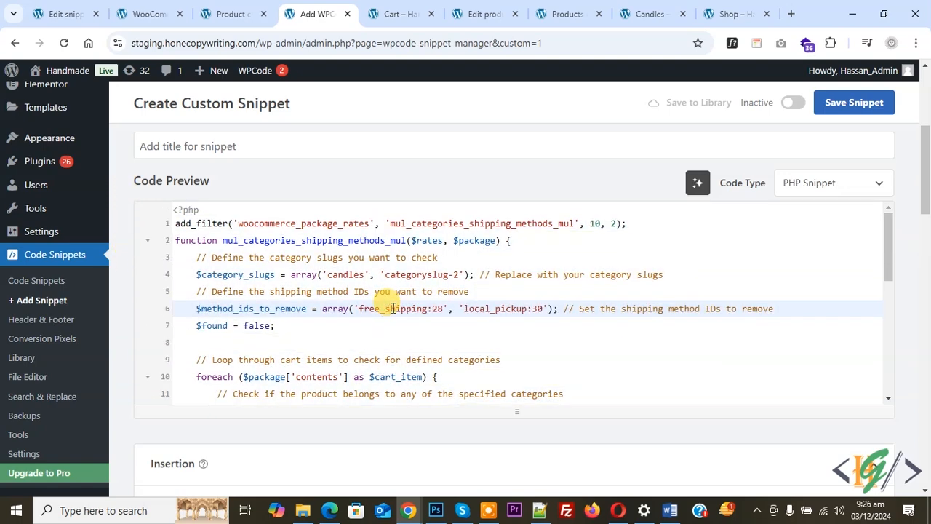
- Check the 'candles' slug in the snippet against the slug of the Candles category in the product categories list
{"action": "key", "text": "ctrl+plus"}
{"action": "key", "text": "ctrl+plus"}
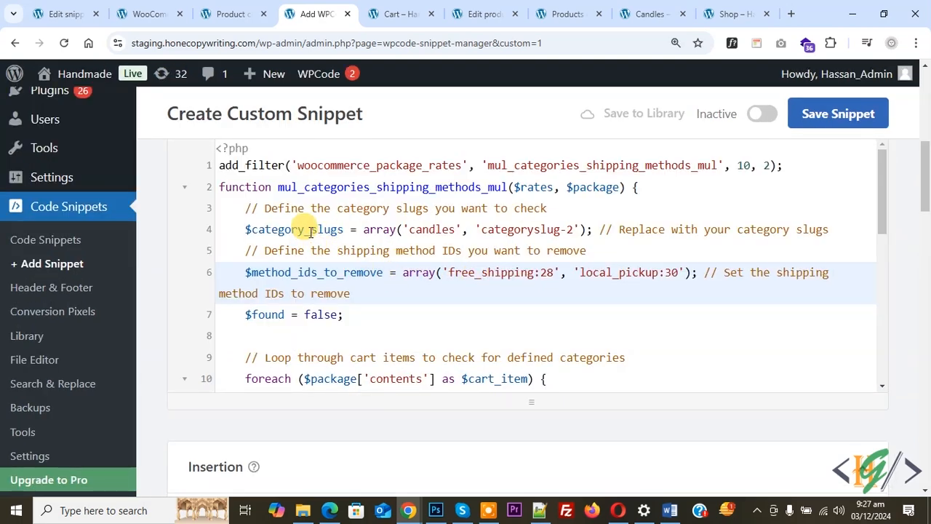
{"action": "double_click", "coordinate": [422, 228]}
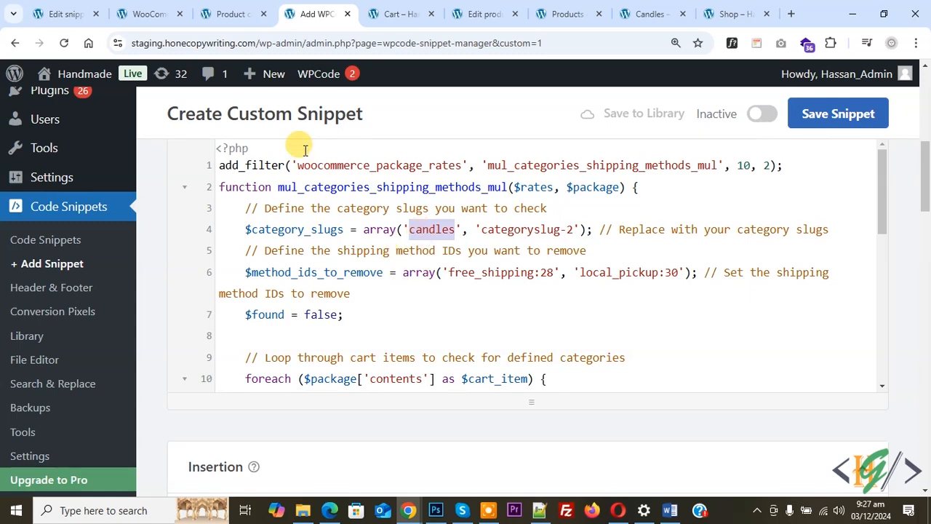
{"action": "left_click", "coordinate": [231, 8]}
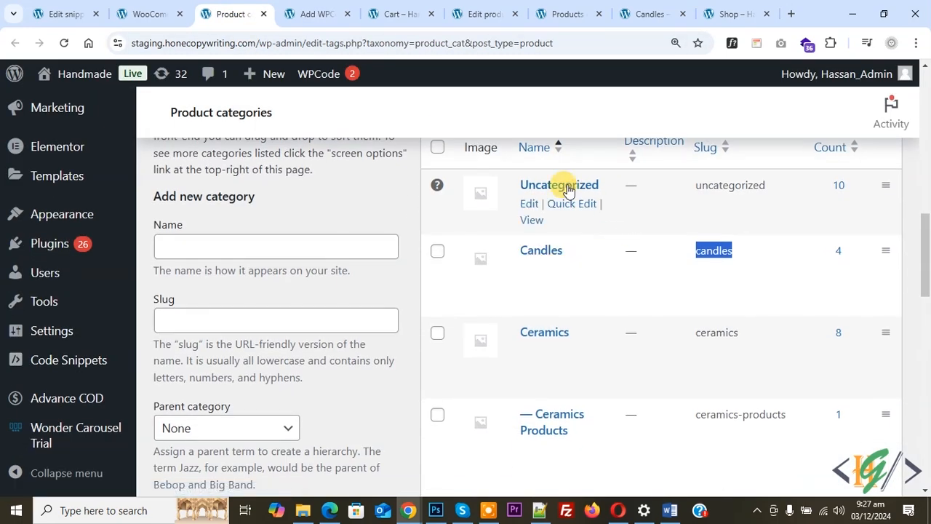
{"action": "left_click", "coordinate": [705, 255]}
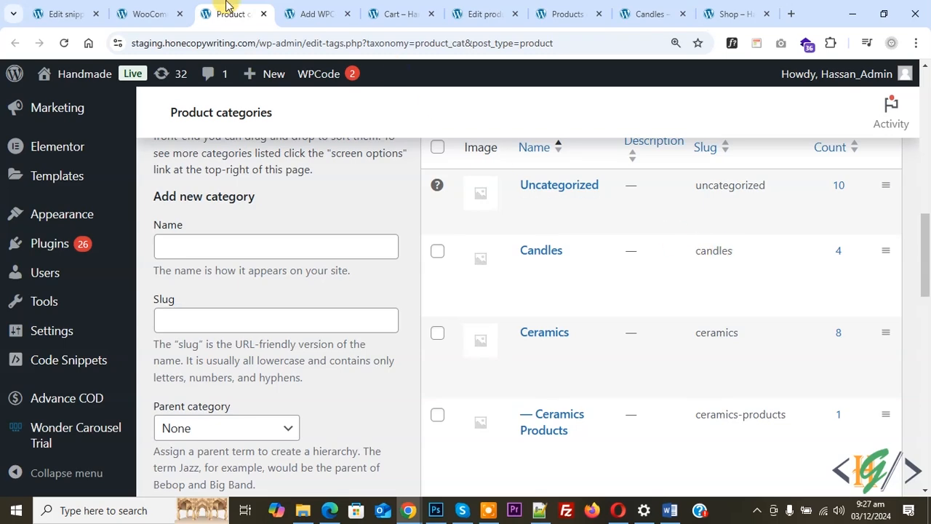
{"action": "left_click", "coordinate": [306, 13]}
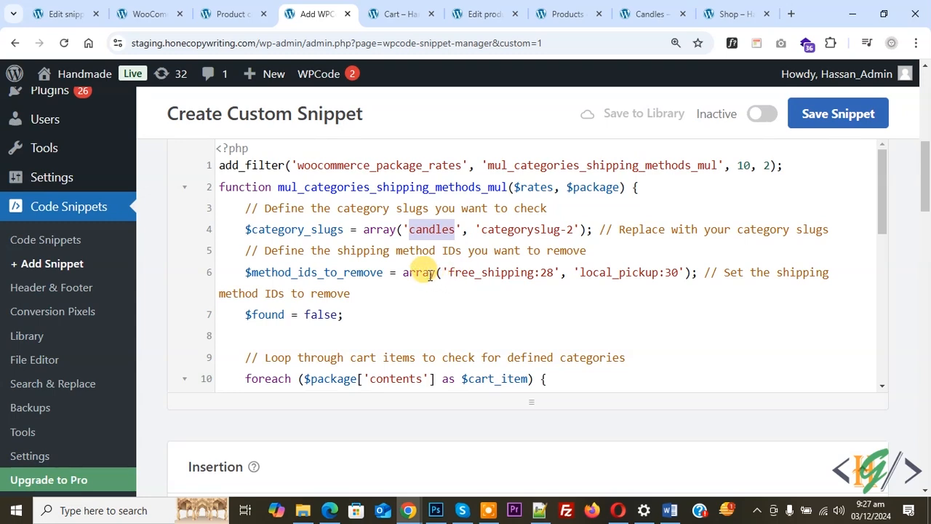
- Inspect the Free shipping and Local pickup options in the cart's page source to read their shipping method IDs
{"action": "left_click", "coordinate": [398, 12]}
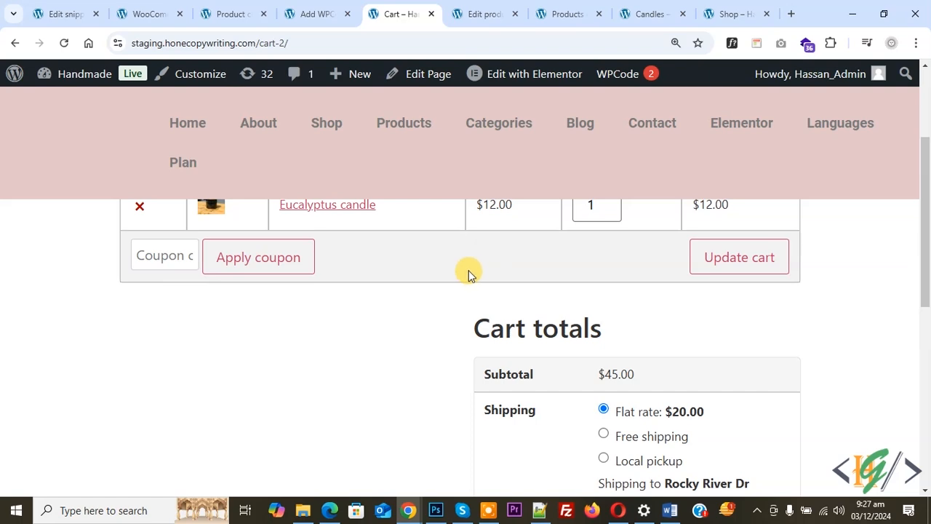
{"action": "scroll", "coordinate": [466, 270], "scroll_direction": "down", "scroll_amount": 2}
{"action": "right_click", "coordinate": [641, 302]}
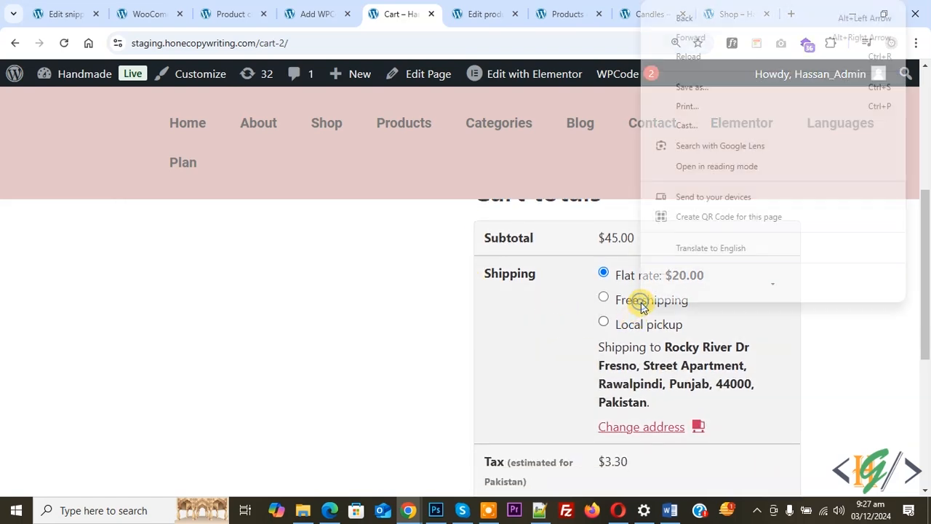
{"action": "left_click", "coordinate": [688, 286]}
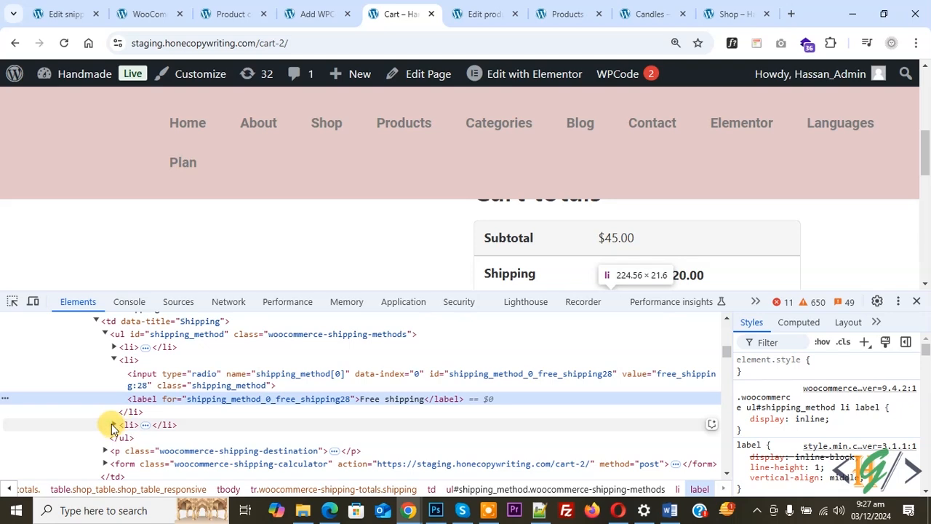
{"action": "left_click", "coordinate": [113, 429]}
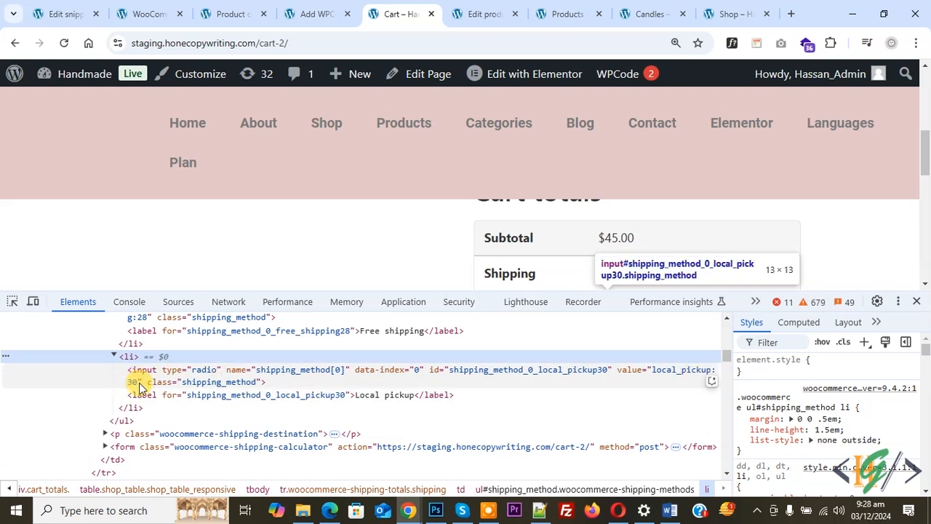
{"action": "left_click", "coordinate": [917, 300]}
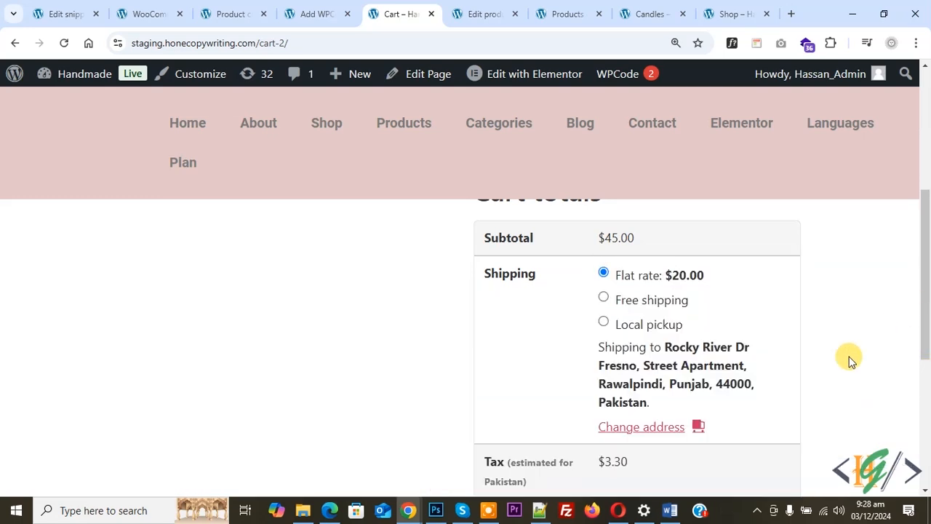
- Return to the custom snippet, set it to active and save it
{"action": "left_click", "coordinate": [324, 14]}
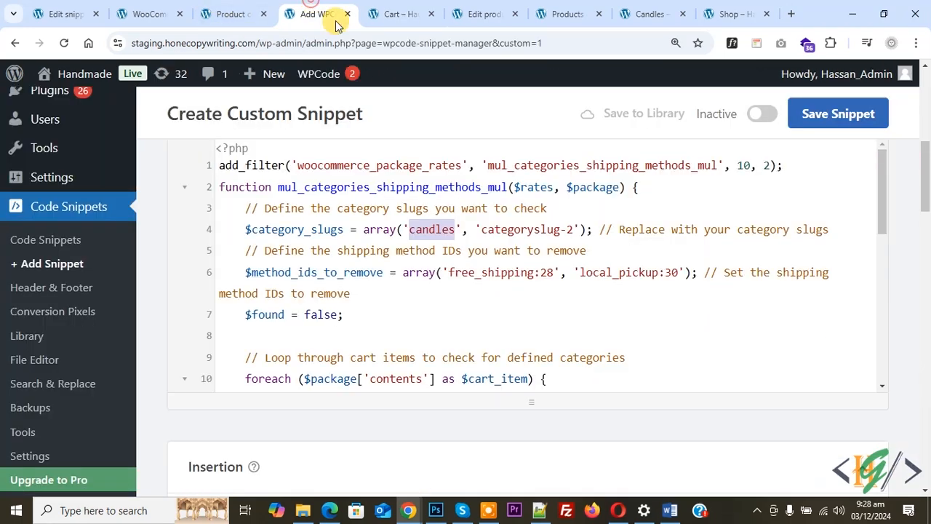
{"action": "left_click", "coordinate": [454, 274]}
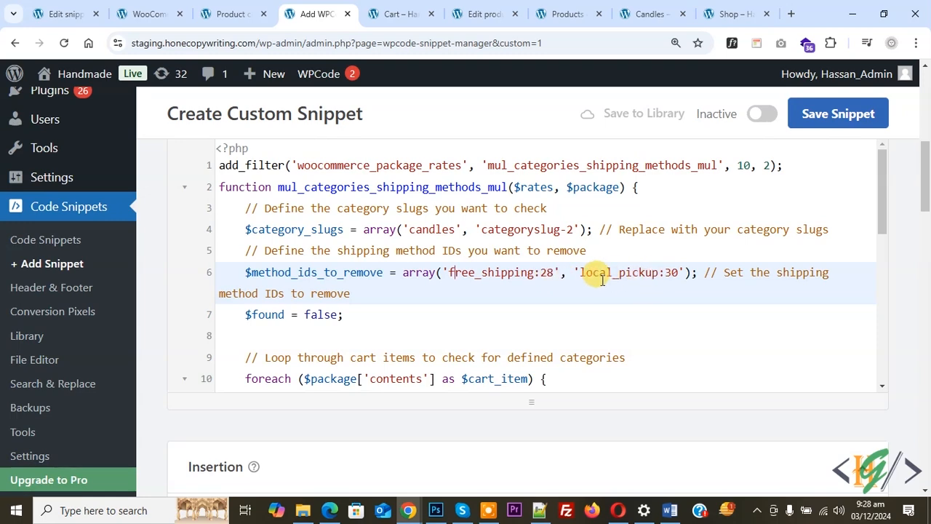
{"action": "key", "text": "ctrl+0"}
{"action": "scroll", "coordinate": [923, 166], "scroll_direction": "down", "scroll_amount": 4}
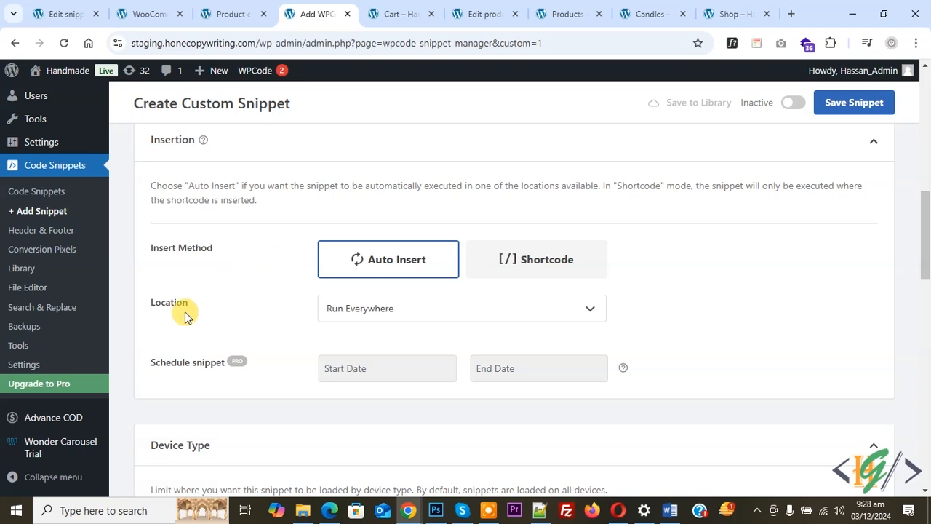
{"action": "left_click", "coordinate": [789, 103]}
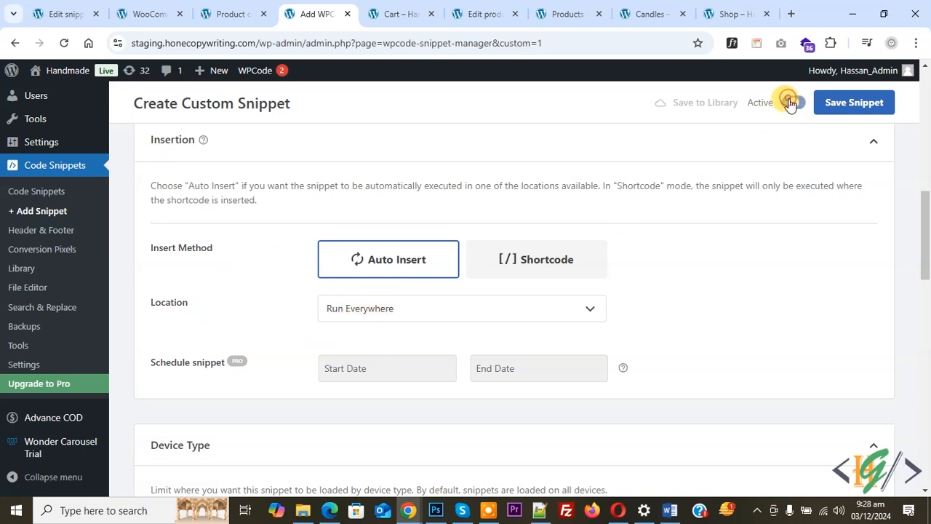
{"action": "left_click", "coordinate": [854, 103]}
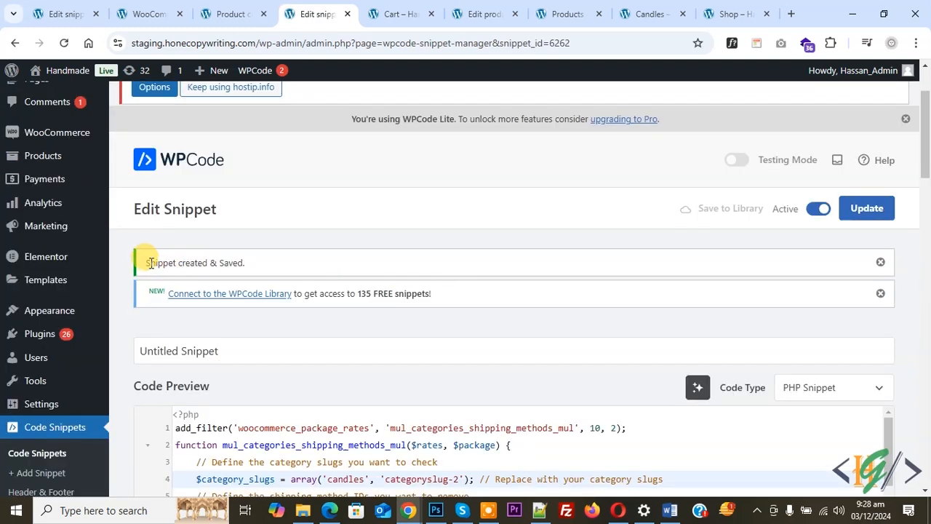
{"action": "left_click_drag", "start_coordinate": [149, 262], "coordinate": [249, 264]}
- Disable the Flat rate, Free shipping and Local pickup methods in the WooCommerce shipping zone and save the changes
{"action": "left_click", "coordinate": [149, 14]}
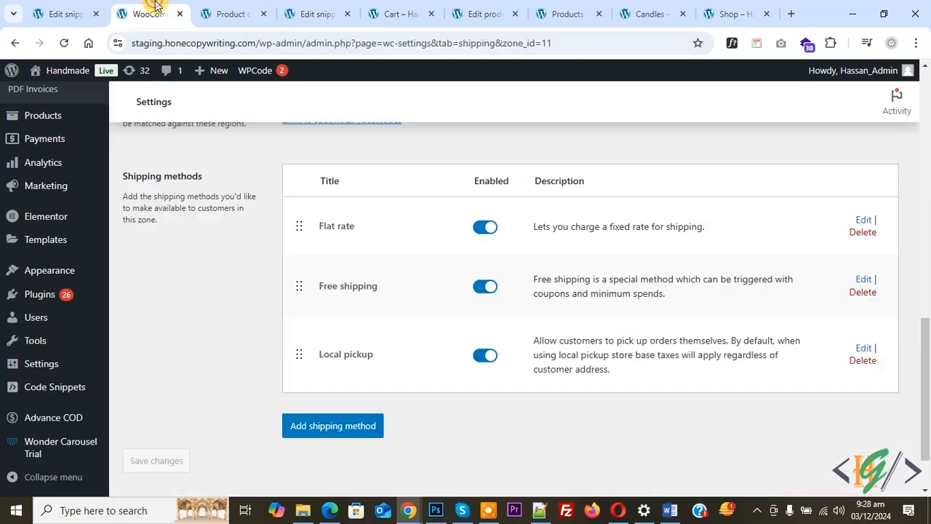
{"action": "left_click", "coordinate": [488, 228]}
{"action": "left_click", "coordinate": [485, 287]}
{"action": "left_click", "coordinate": [485, 355]}
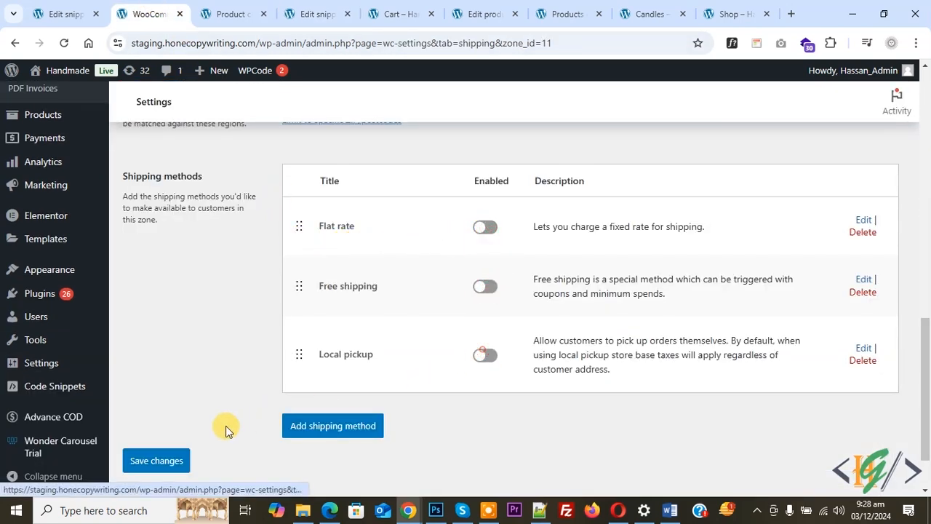
{"action": "left_click", "coordinate": [158, 462]}
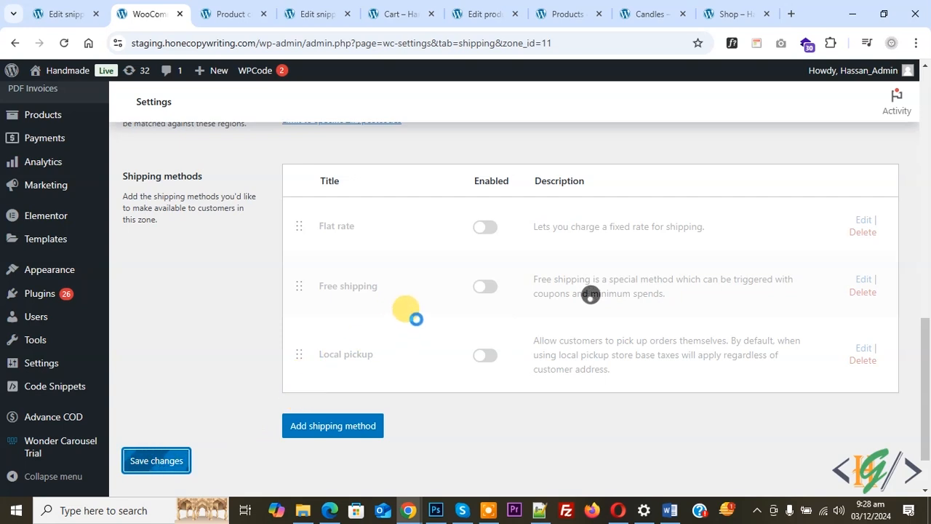
- Re-enable Flat rate, Free shipping and Local pickup in the shipping zone and save the changes
{"action": "left_click", "coordinate": [485, 227]}
{"action": "left_click", "coordinate": [485, 287]}
{"action": "left_click", "coordinate": [485, 355]}
{"action": "left_click", "coordinate": [175, 460]}
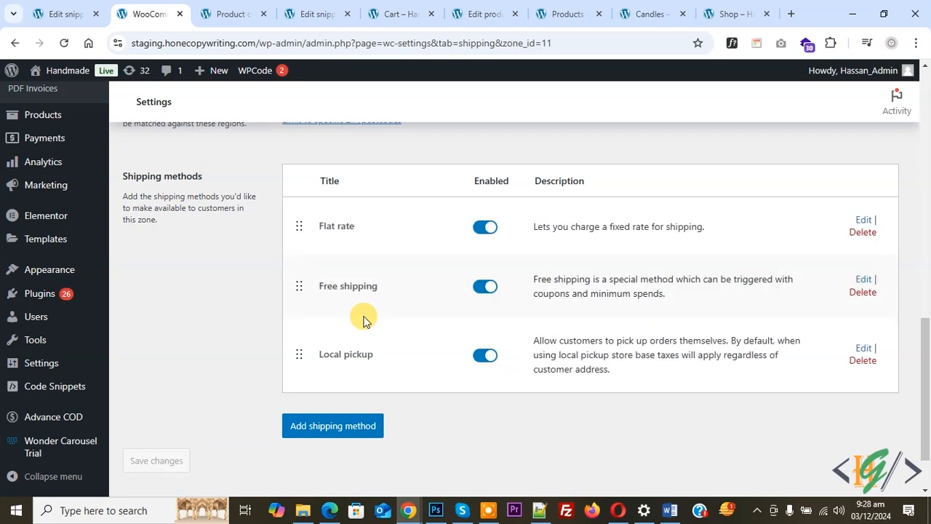
- Reload the cart page and check which shipping methods are offered with the Eucalyptus candle in the cart
{"action": "left_click", "coordinate": [399, 14]}
{"action": "left_click", "coordinate": [64, 43]}
{"action": "scroll", "coordinate": [309, 347], "scroll_direction": "up", "scroll_amount": 2}
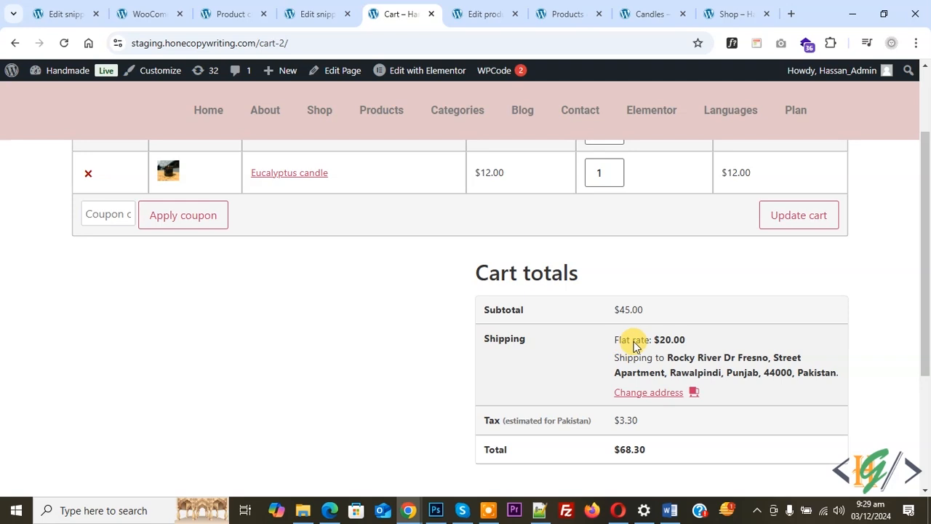
{"action": "scroll", "coordinate": [299, 334], "scroll_direction": "up", "scroll_amount": 2}
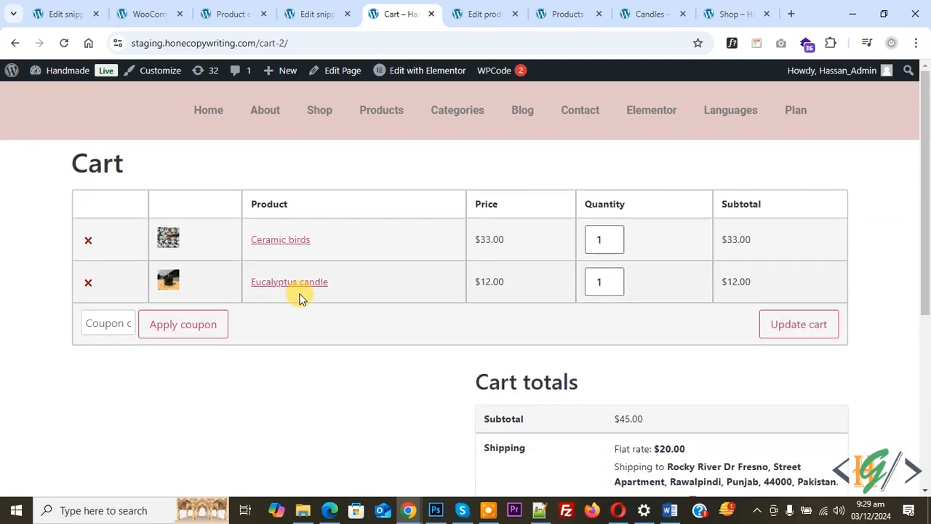
- Remove the Eucalyptus candle from the cart to compare the shipping options, and restore it by undoing the removal
{"action": "left_click", "coordinate": [88, 282]}
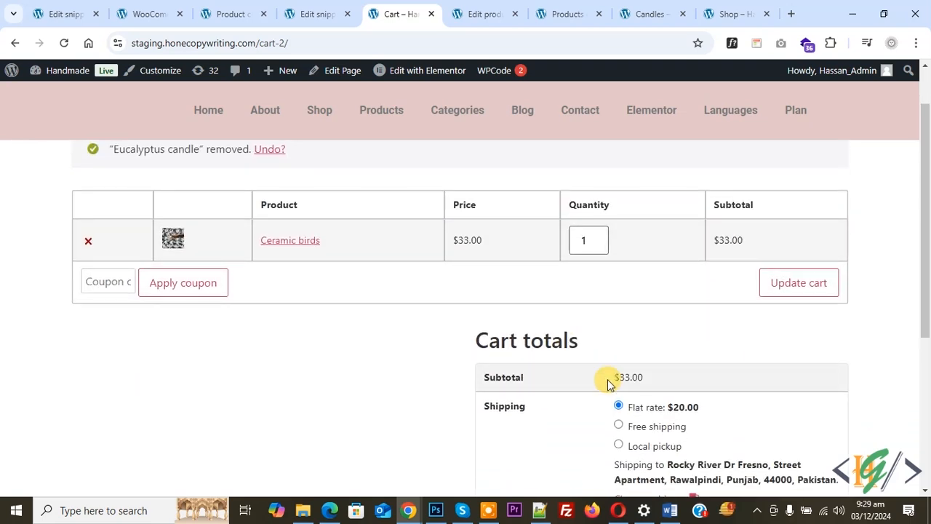
{"action": "left_click", "coordinate": [267, 150]}
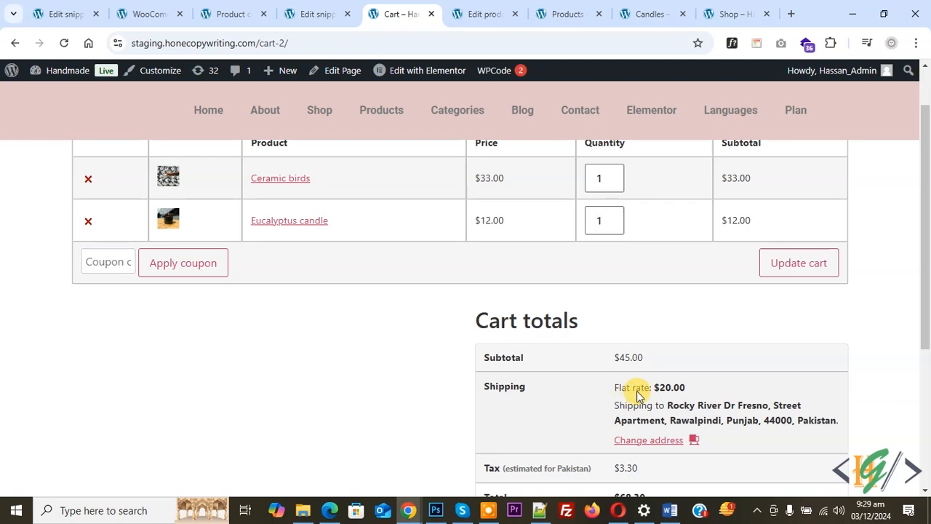
{"action": "scroll", "coordinate": [381, 335], "scroll_direction": "up", "scroll_amount": 1}
{"action": "scroll", "coordinate": [383, 339], "scroll_direction": "up", "scroll_amount": 1}
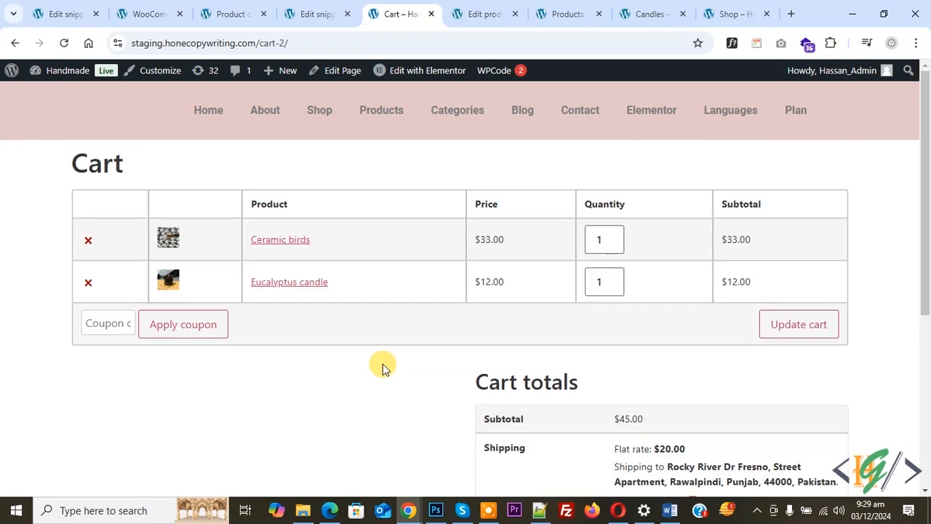